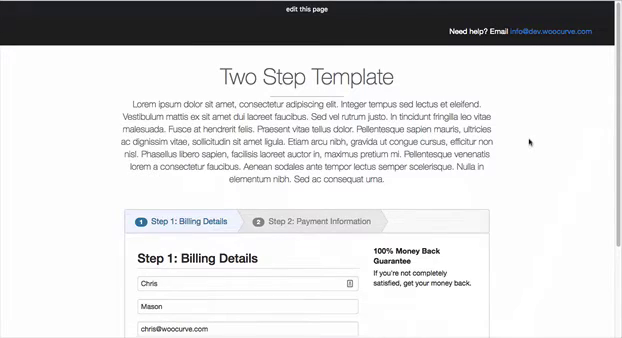
scroll(530, 142, down, 2)
scroll(530, 142, up, 1)
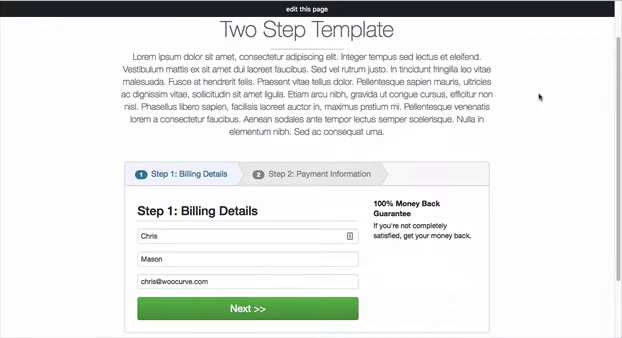
scroll(540, 96, down, 2)
scroll(540, 96, up, 1)
scroll(540, 96, down, 1)
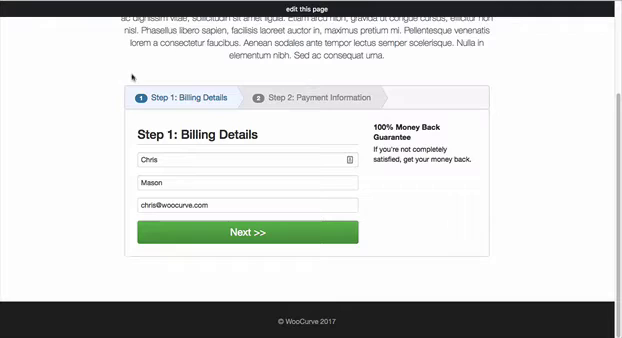
scroll(178, 87, up, 2)
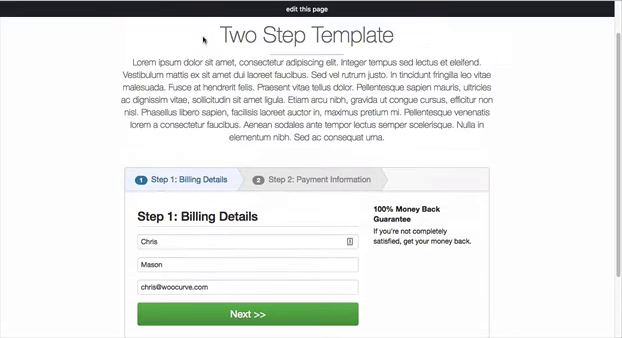
scroll(100, 90, down, 2)
scroll(89, 88, down, 1)
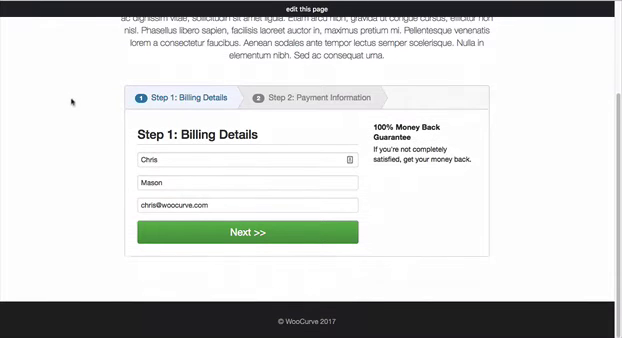
Put the cursor in the first-name field of the filled billing details form.
click(181, 162)
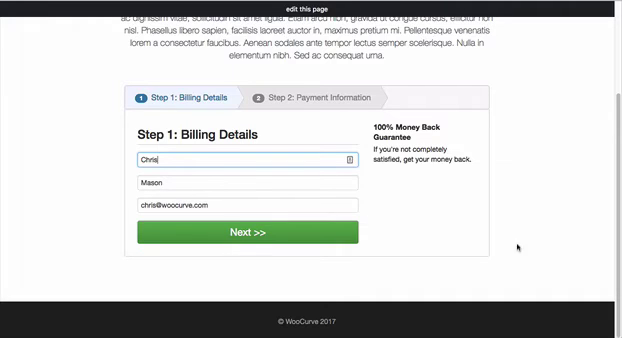
Advance to Step 2: Payment Information and choose Credit Card as the payment method.
click(263, 233)
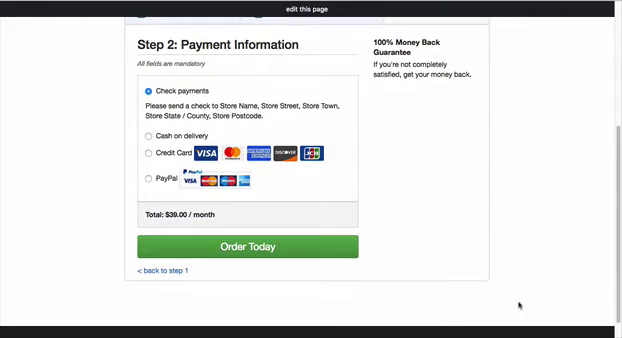
scroll(390, 185, up, 1)
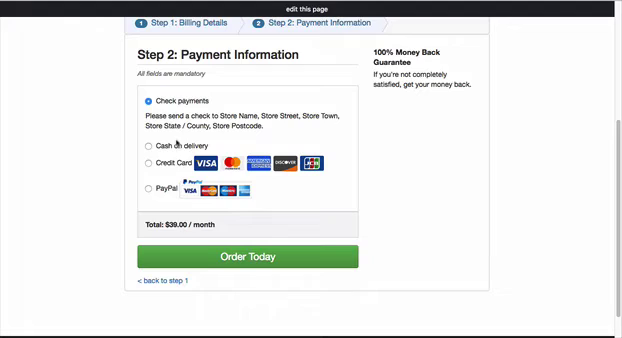
click(149, 163)
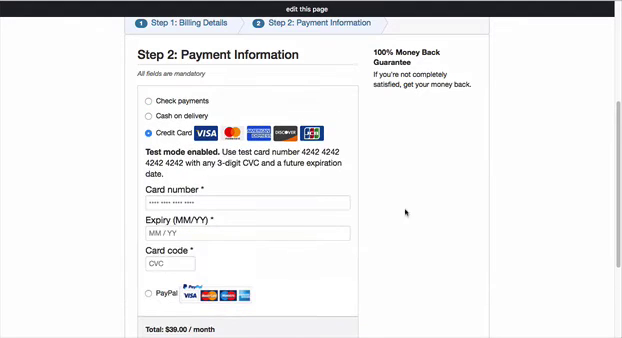
scroll(406, 206, down, 1)
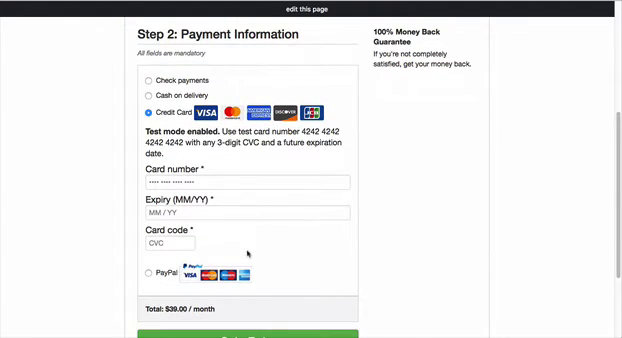
scroll(316, 200, down, 1)
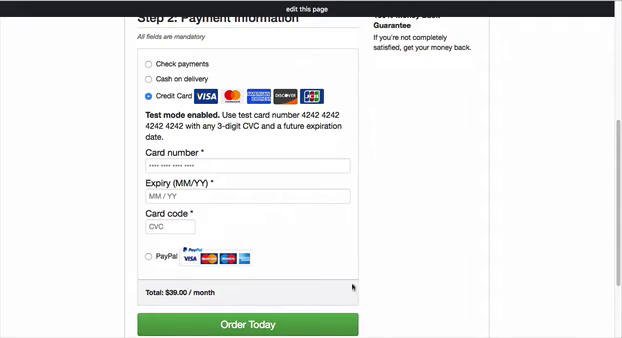
scroll(395, 282, down, 1)
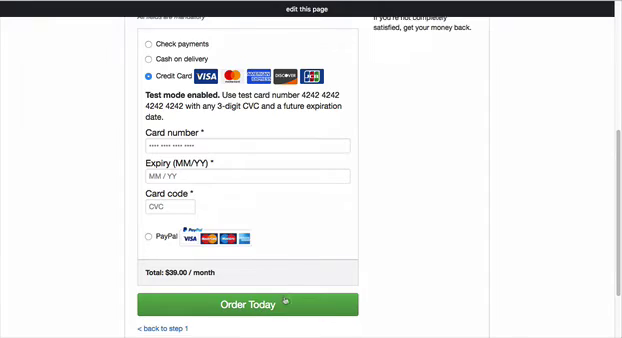
scroll(230, 305, down, 1)
Follow the '< back to step 1' link to reopen Billing Details with name and email kept.
click(180, 310)
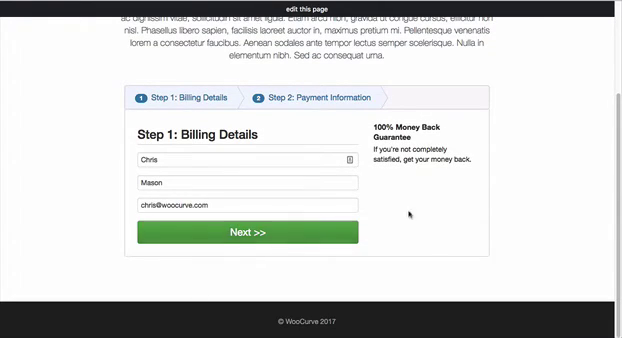
scroll(412, 214, up, 1)
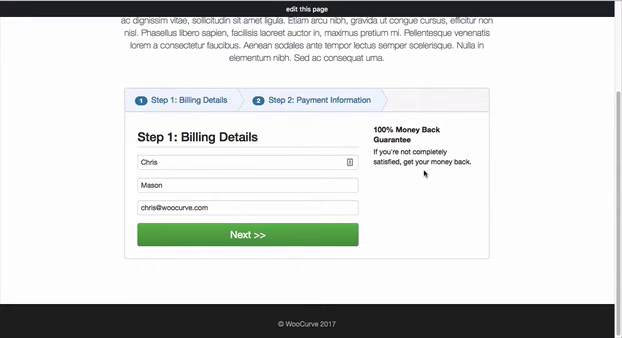
scroll(424, 177, up, 2)
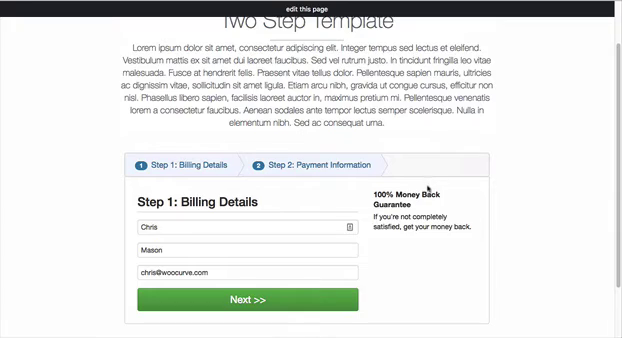
scroll(428, 189, down, 2)
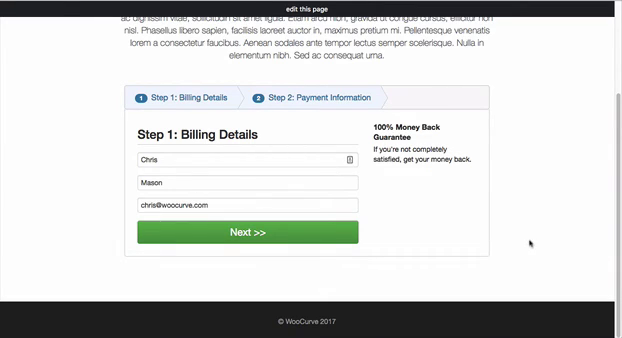
scroll(530, 242, up, 3)
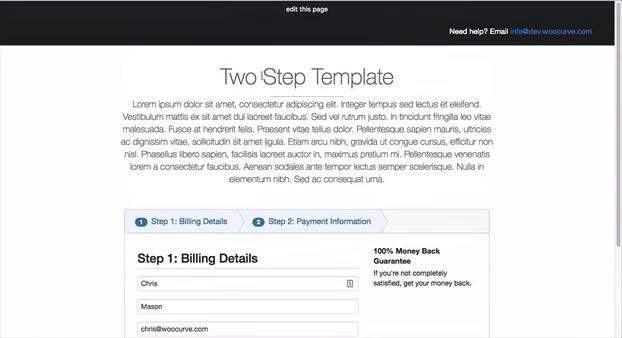